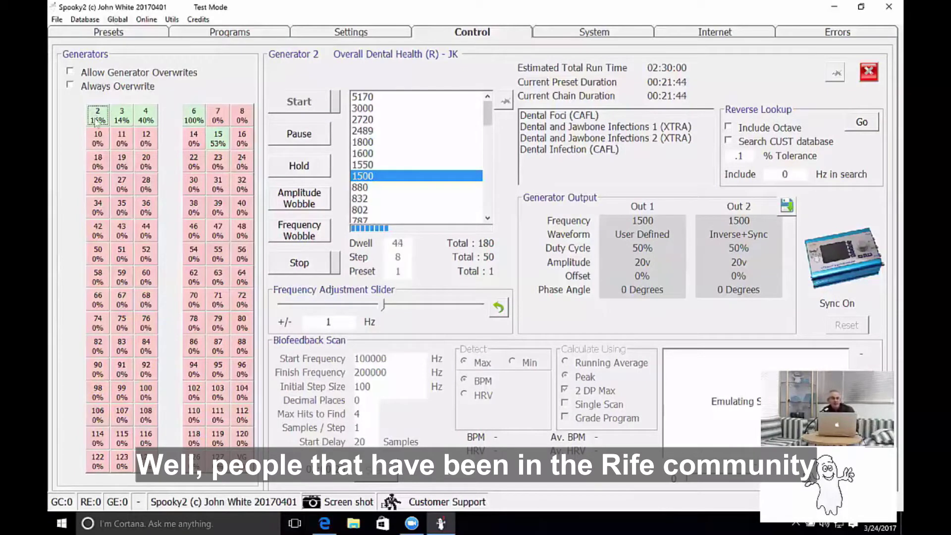
- Start creating a new carrier sweep and give the preset the name "Temp Carrier Sweep"
{"action": "left_click", "coordinate": [105, 33]}
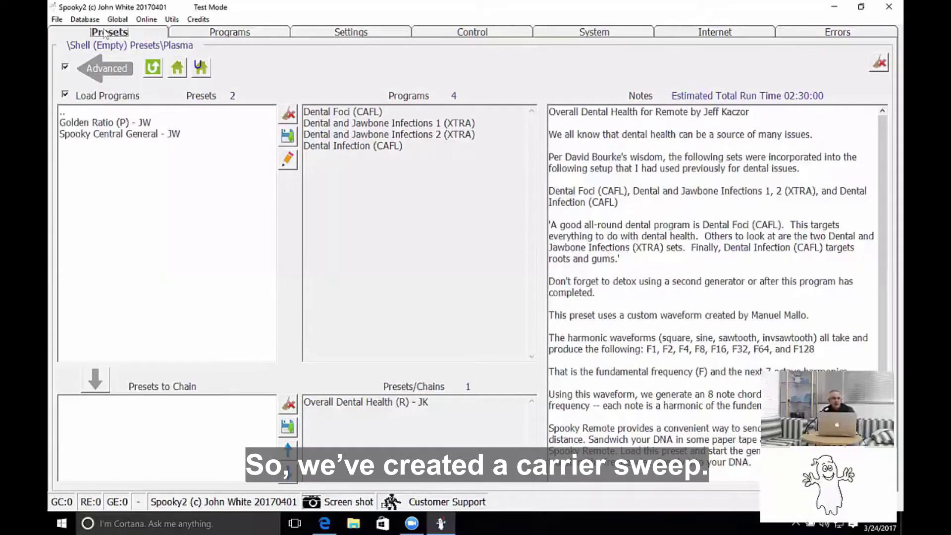
{"action": "left_click", "coordinate": [56, 20]}
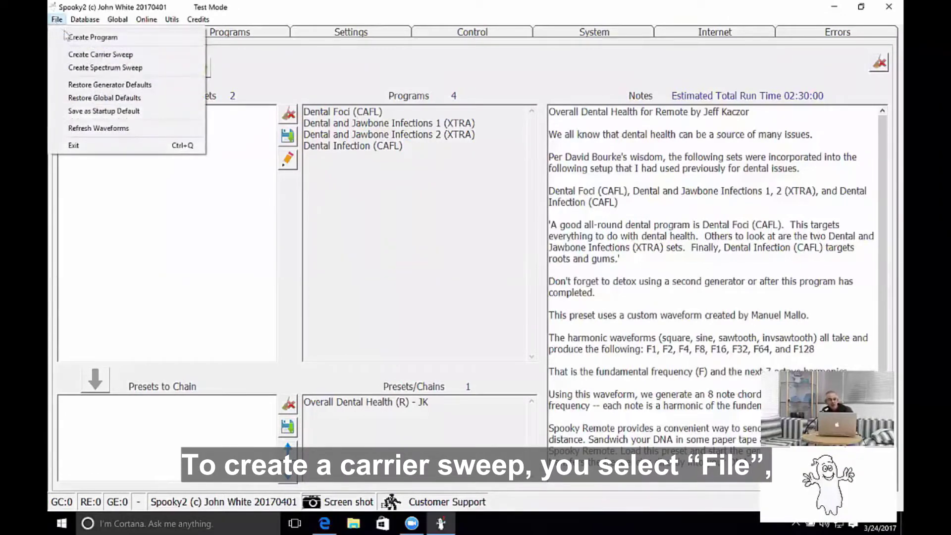
{"action": "left_click", "coordinate": [79, 56]}
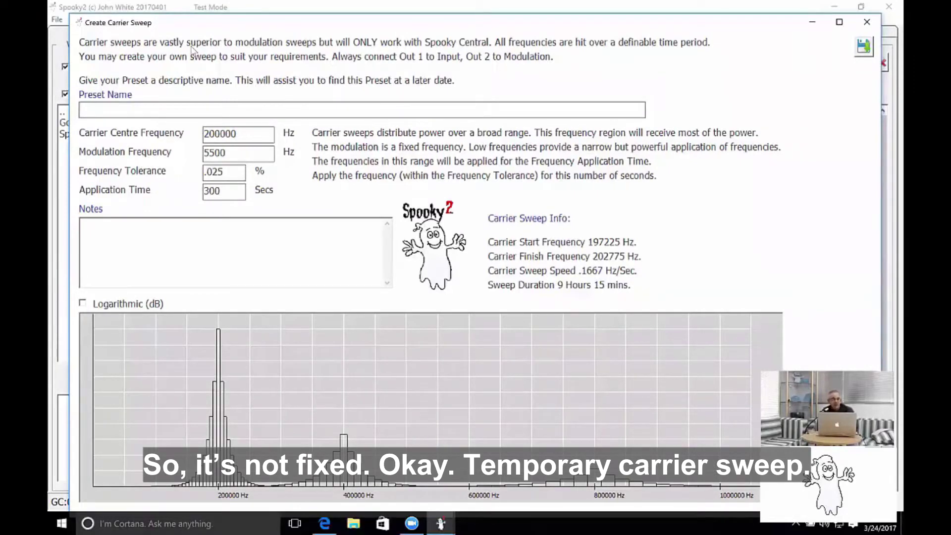
{"action": "type", "text": "Temp Carr"}
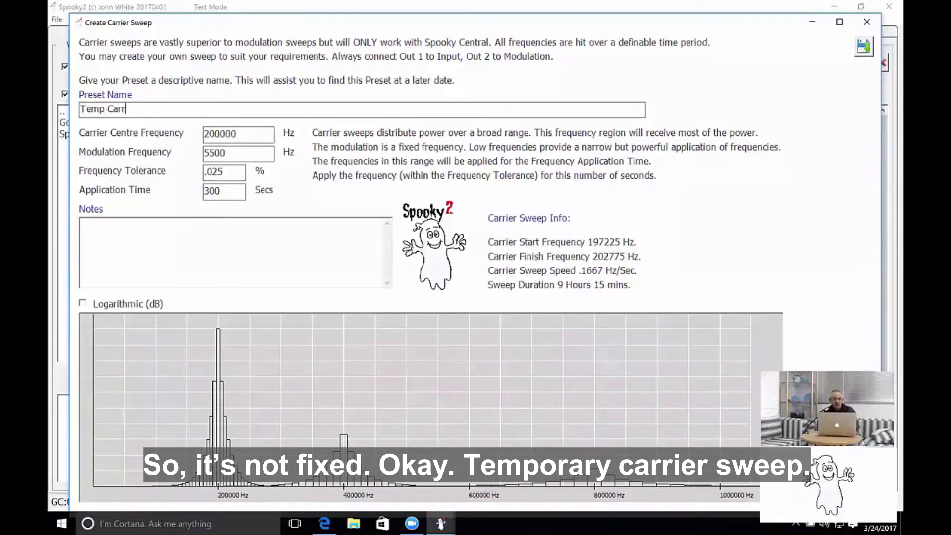
{"action": "type", "text": "ier Sweep"}
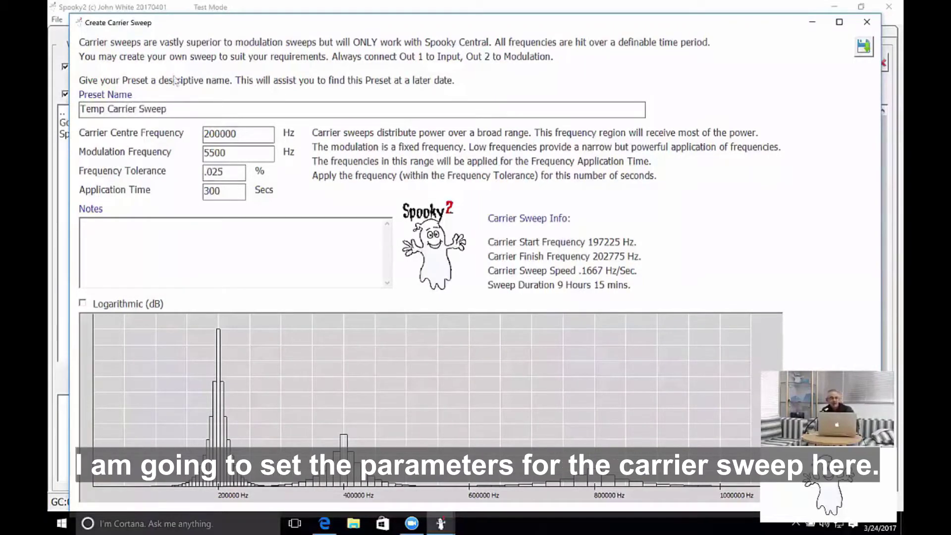
- Set the sweep's carrier centre frequency to 1604000 Hz and its modulation frequency to 25000 Hz
{"action": "key", "text": "Tab"}
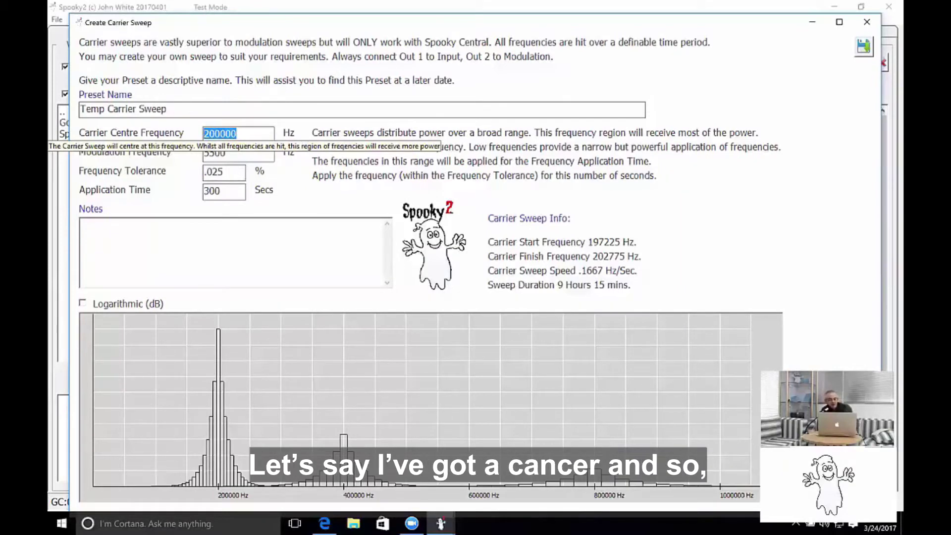
{"action": "type", "text": "1"}
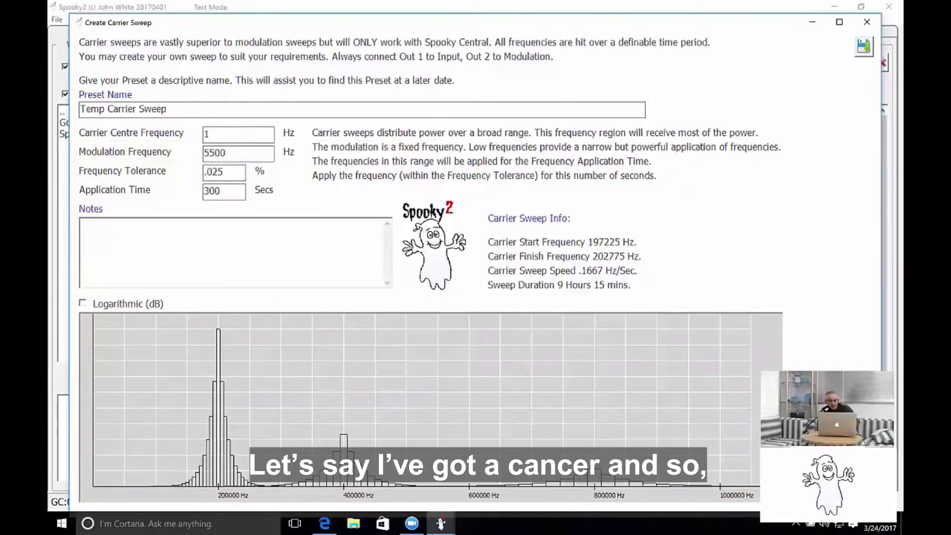
{"action": "type", "text": "604000"}
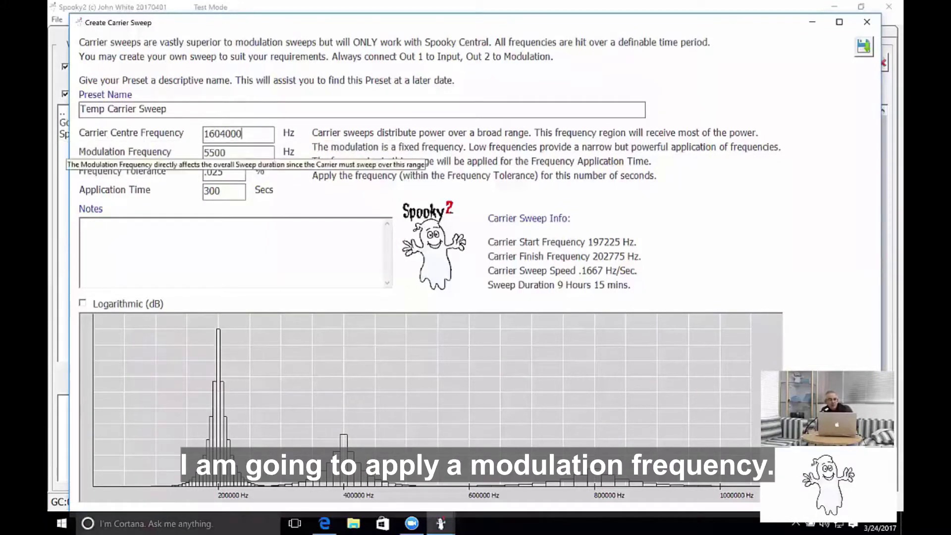
{"action": "left_click", "coordinate": [226, 152]}
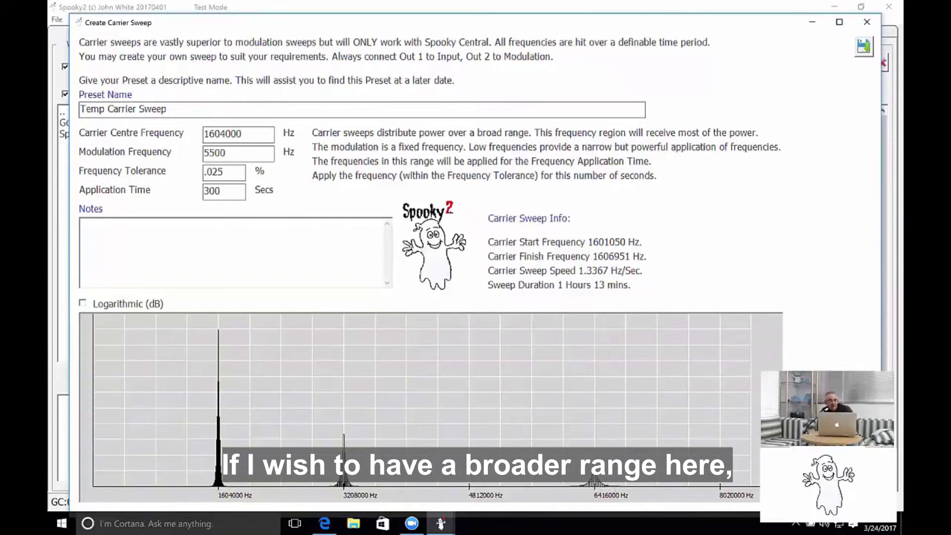
{"action": "left_click_drag", "start_coordinate": [225, 153], "coordinate": [204, 154]}
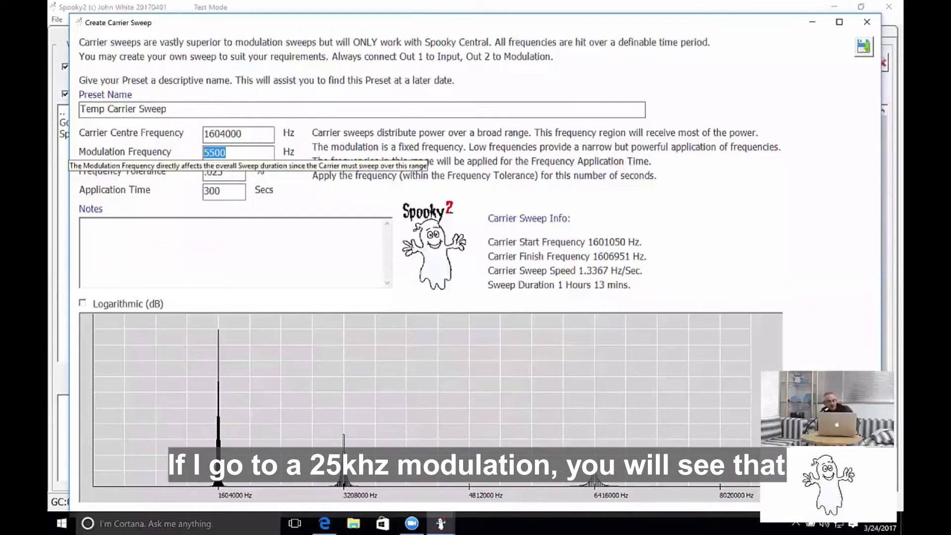
{"action": "type", "text": "25000"}
{"action": "key", "text": "Tab"}
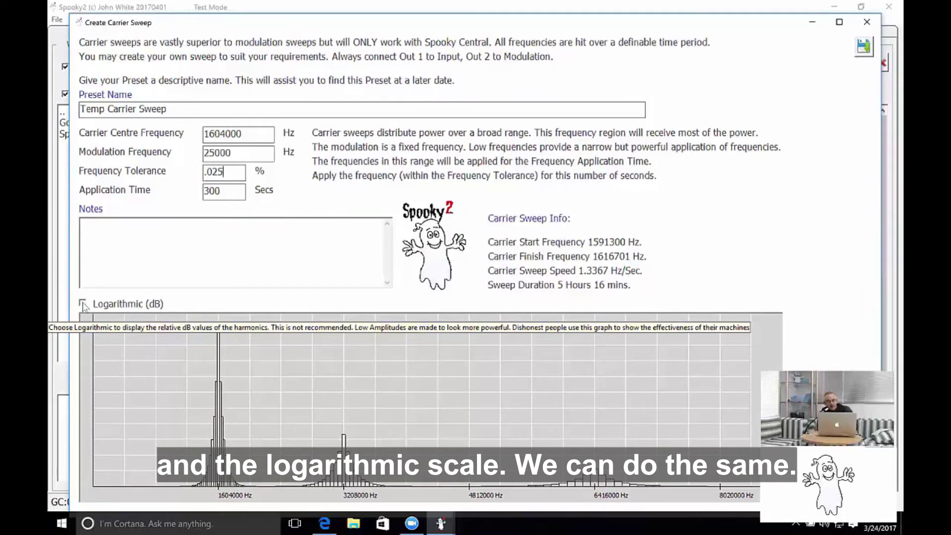
- Compare the sweep's harmonic spectrum graph on the logarithmic (dB) scale with the default scale
{"action": "left_click", "coordinate": [83, 303]}
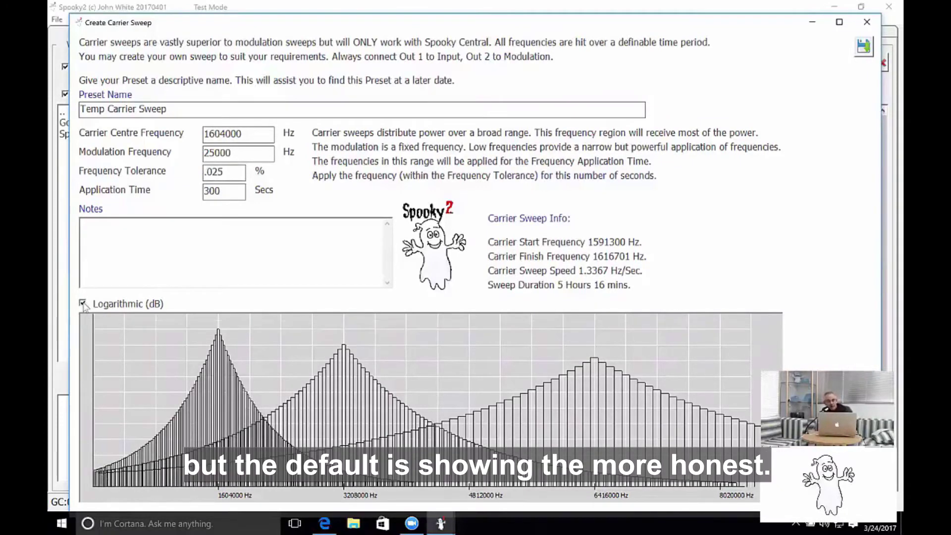
{"action": "left_click", "coordinate": [82, 304]}
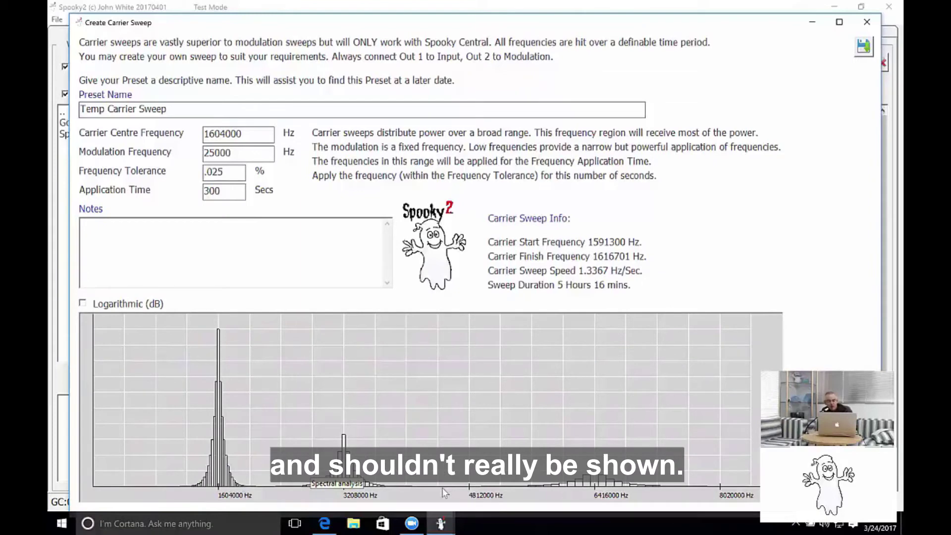
{"action": "left_click", "coordinate": [83, 304]}
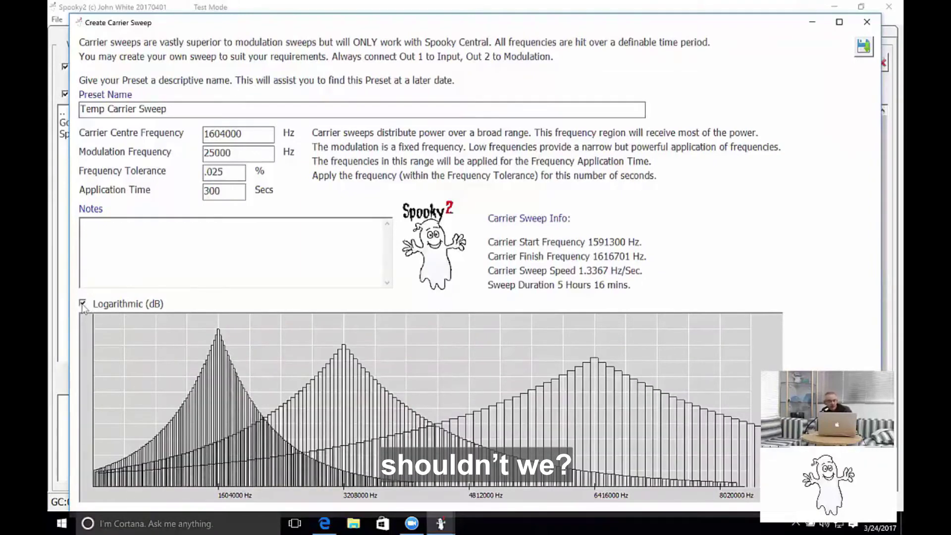
{"action": "left_click", "coordinate": [83, 305]}
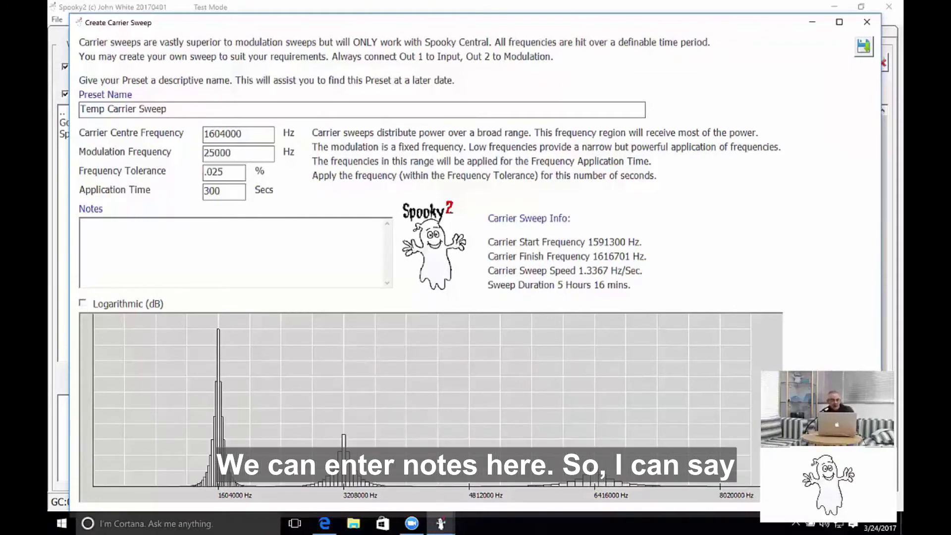
- Add the note "First carrier sweep" to the carrier sweep and save it
{"action": "type", "text": "irst carrier sweep"}
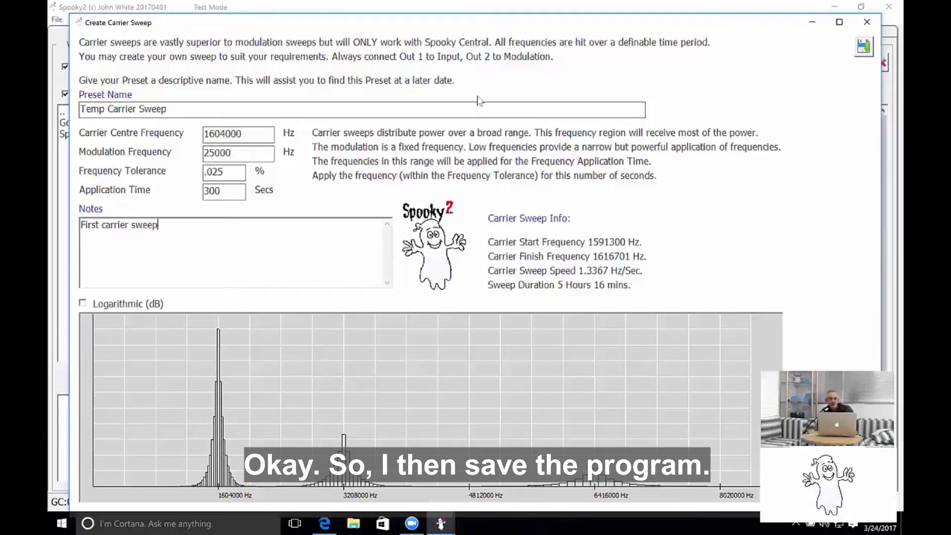
{"action": "left_click", "coordinate": [865, 48]}
{"action": "left_click", "coordinate": [466, 299]}
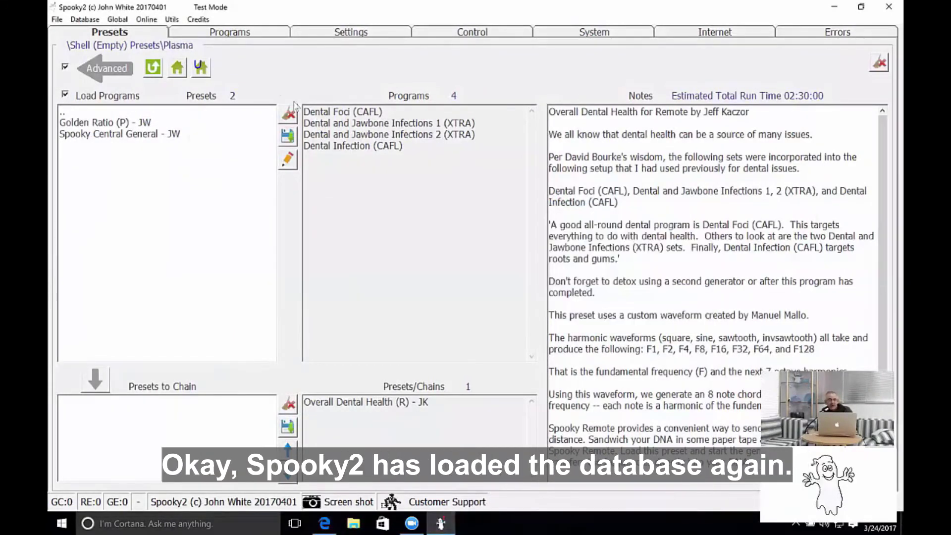
- Search the program database for "carrier sweep" and replace all the loaded programs with Temp Carrier Sweep
{"action": "left_click", "coordinate": [245, 36]}
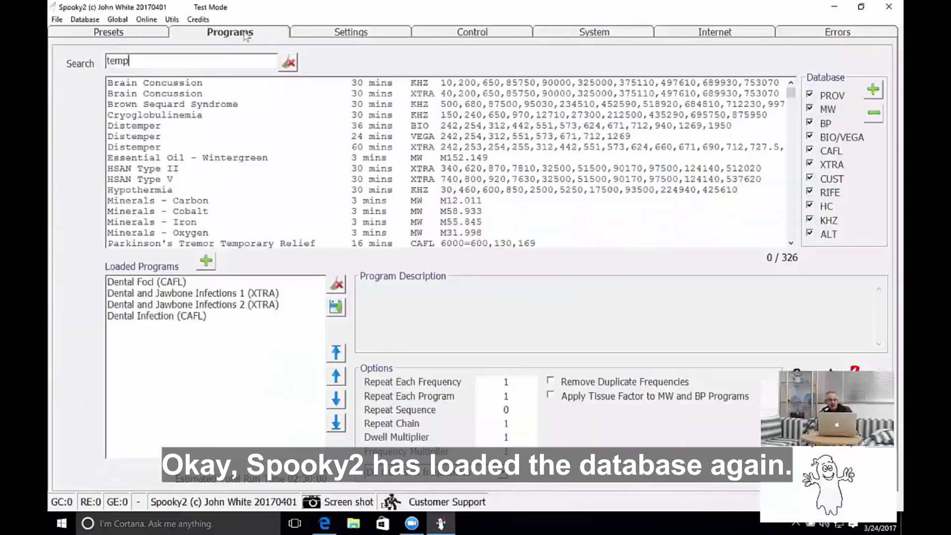
{"action": "double_click", "coordinate": [104, 61]}
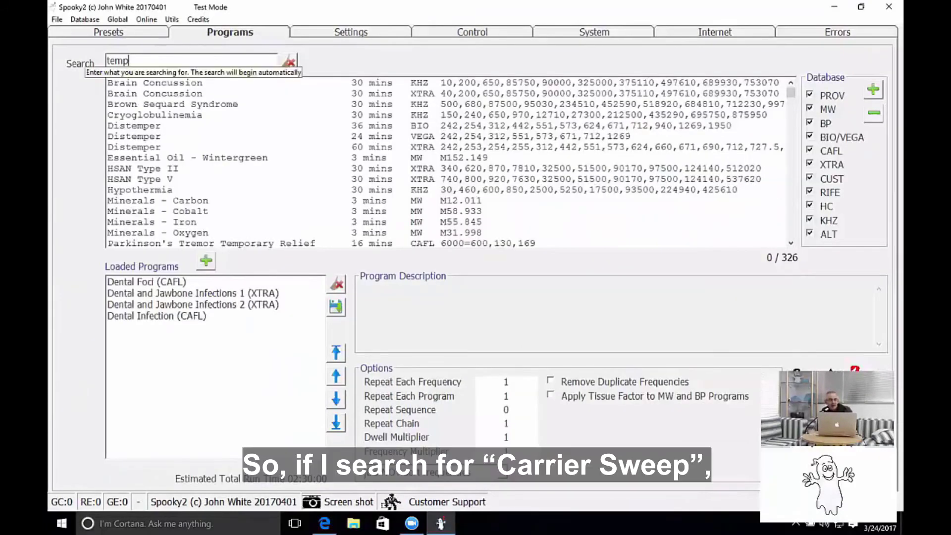
{"action": "type", "text": "carrier sweep"}
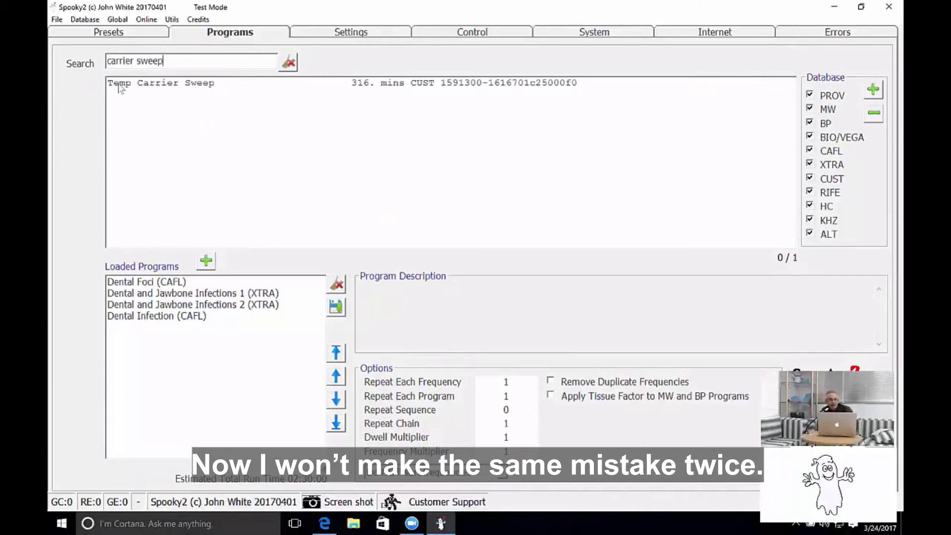
{"action": "left_click", "coordinate": [337, 285]}
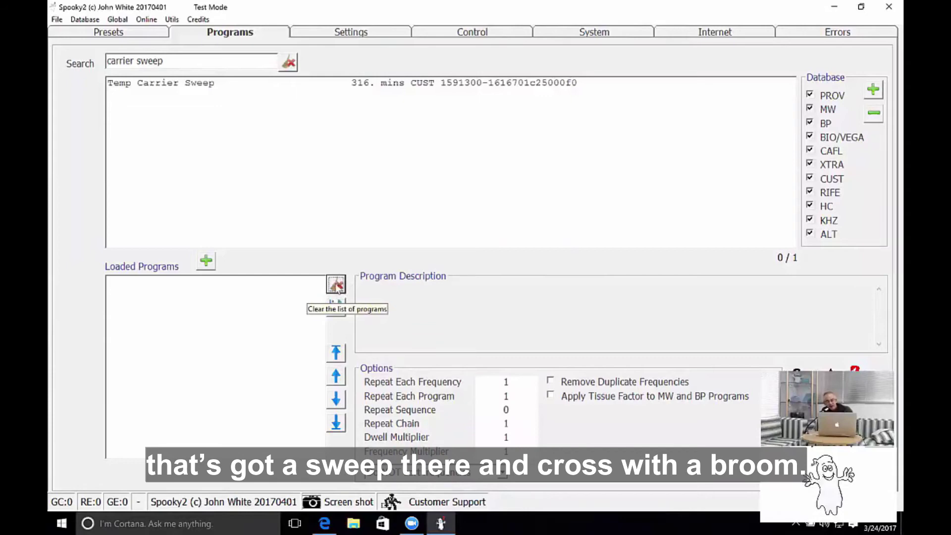
{"action": "double_click", "coordinate": [142, 87]}
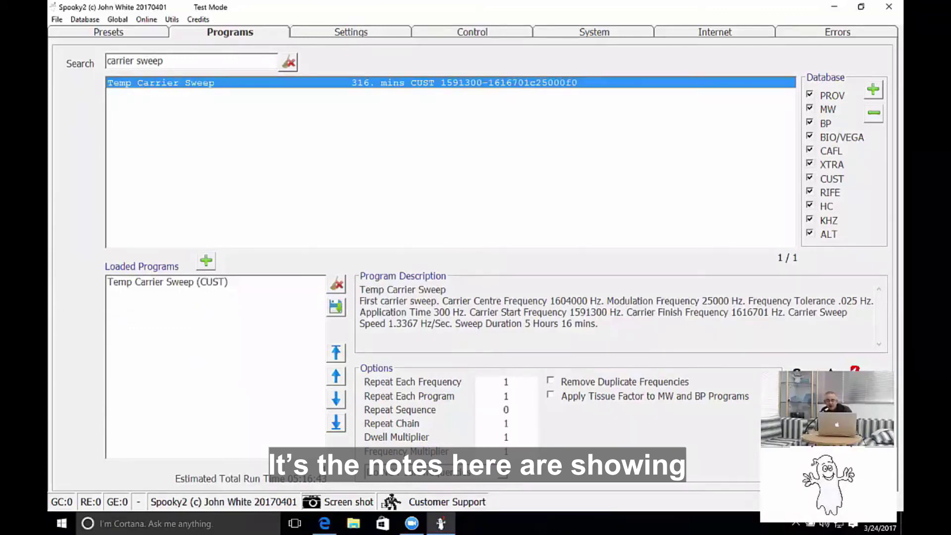
- Choose the square waveform for Out 1, and set amplitude 5 V and offset 100% for both outputs
{"action": "left_click", "coordinate": [371, 34]}
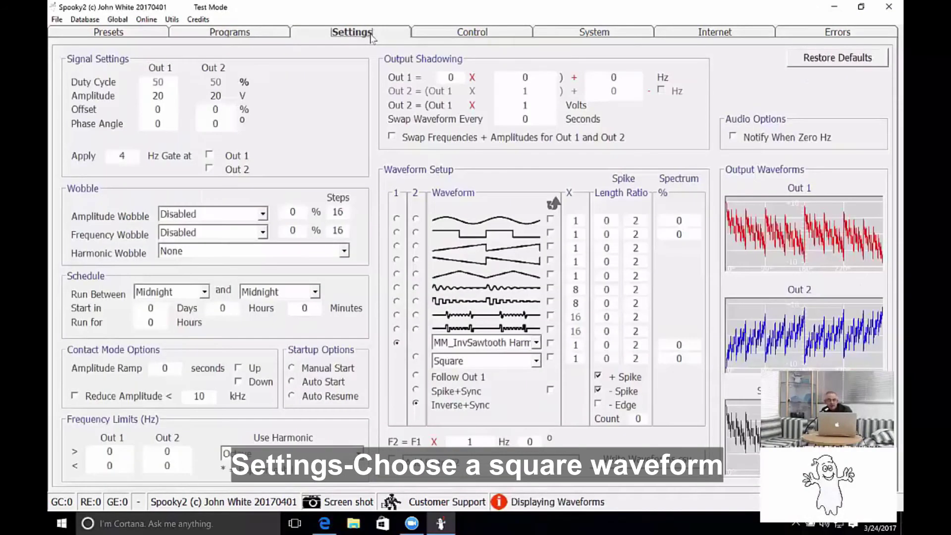
{"action": "left_click", "coordinate": [397, 232]}
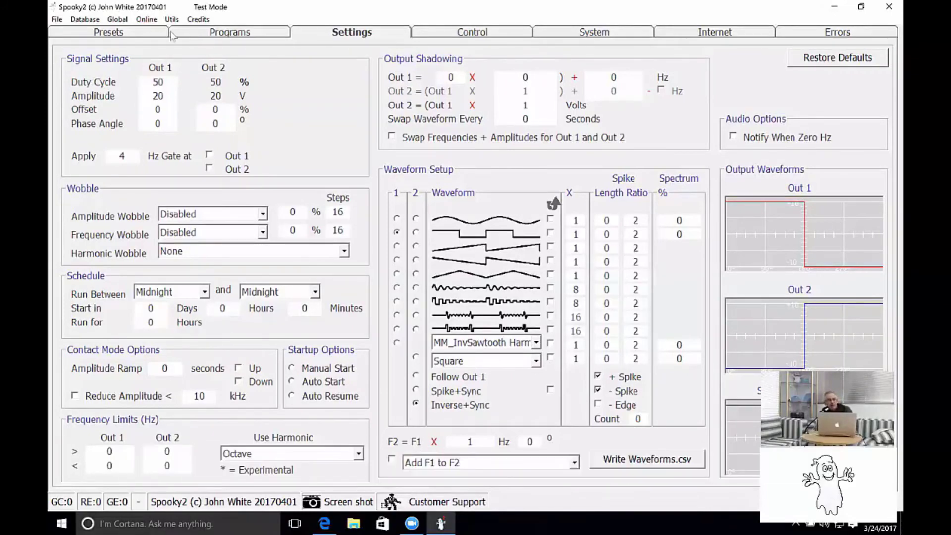
{"action": "left_click_drag", "start_coordinate": [164, 95], "coordinate": [153, 95]}
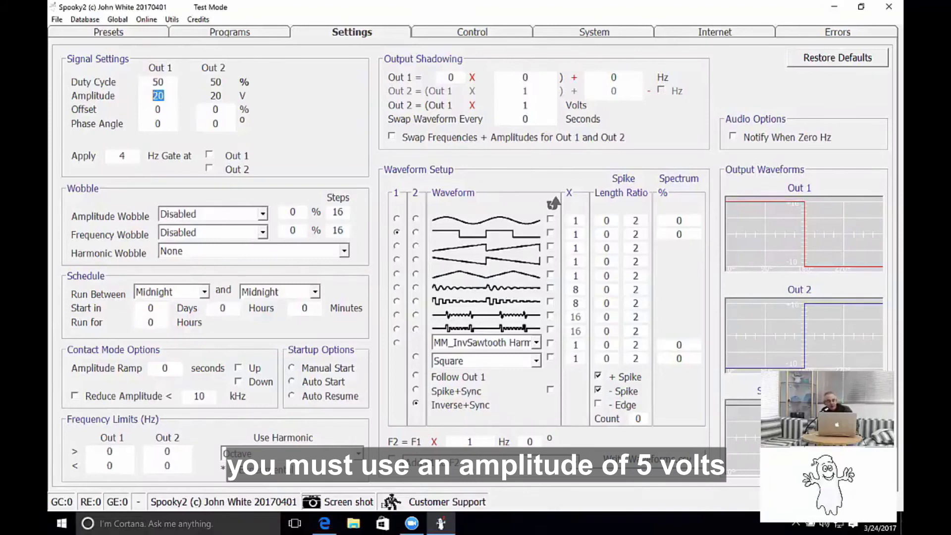
{"action": "type", "text": "5"}
{"action": "key", "text": "Tab"}
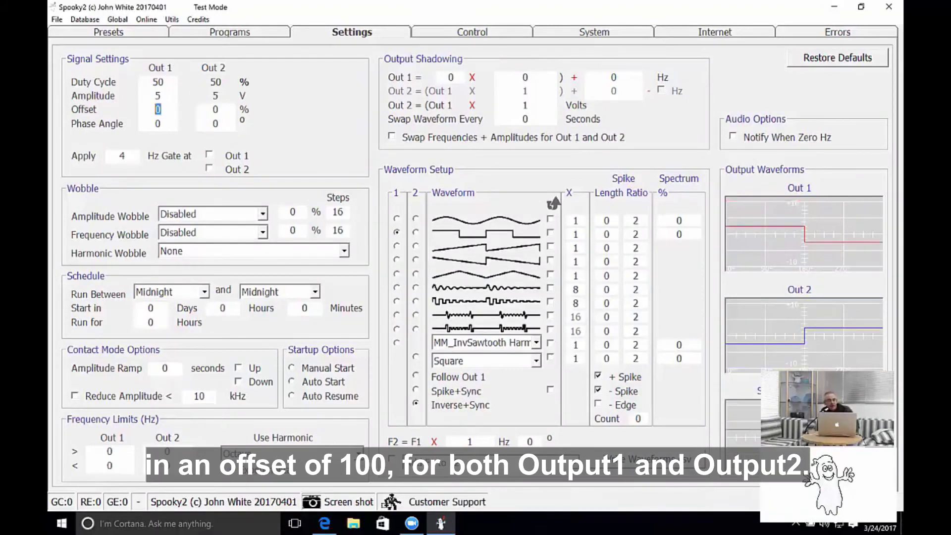
{"action": "type", "text": "100"}
{"action": "left_click", "coordinate": [215, 124]}
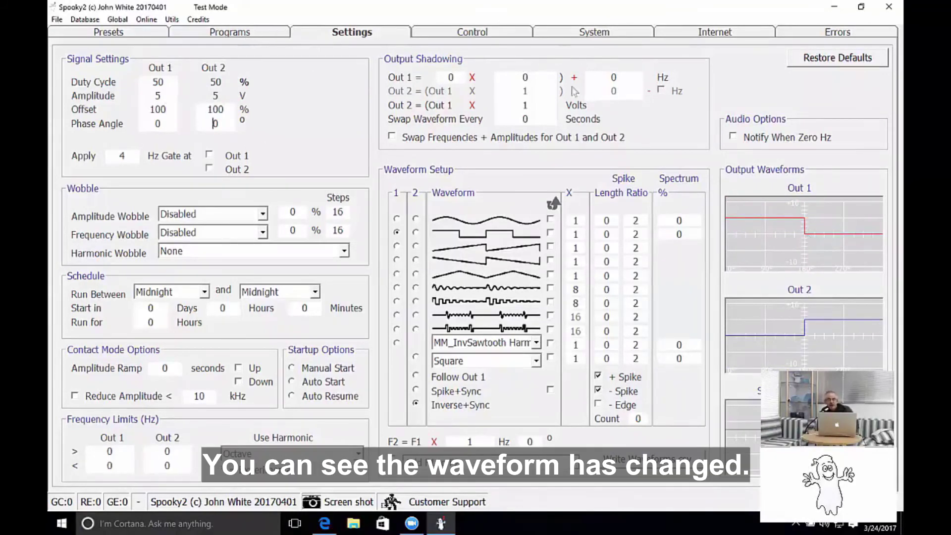
- Allow generator overwrites, assign the loaded carrier sweep to generator 10 and start it
{"action": "left_click", "coordinate": [488, 35]}
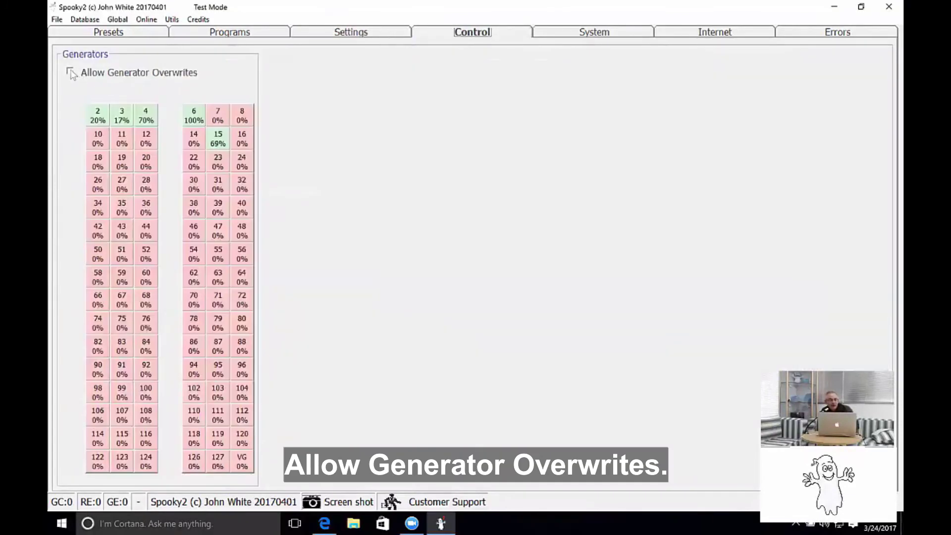
{"action": "left_click", "coordinate": [70, 72]}
{"action": "left_click", "coordinate": [94, 144]}
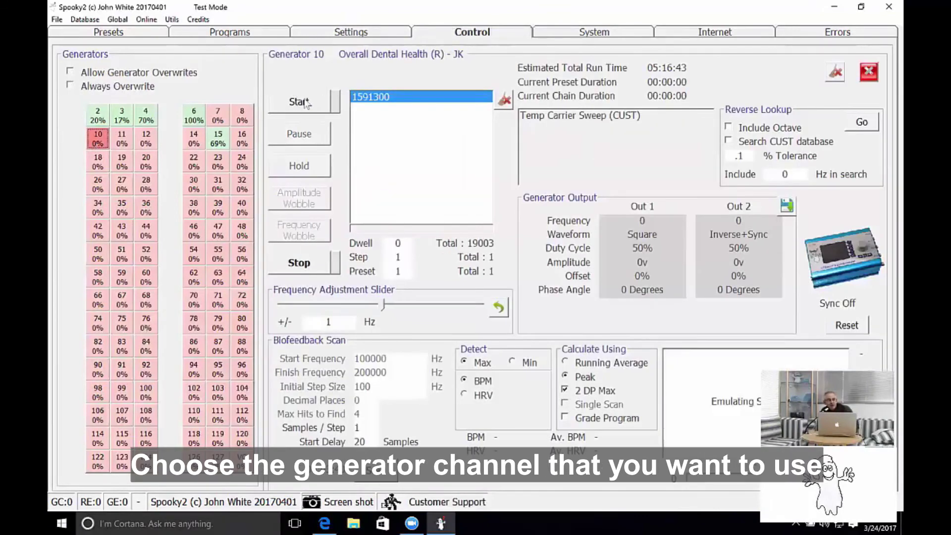
{"action": "left_click", "coordinate": [305, 102]}
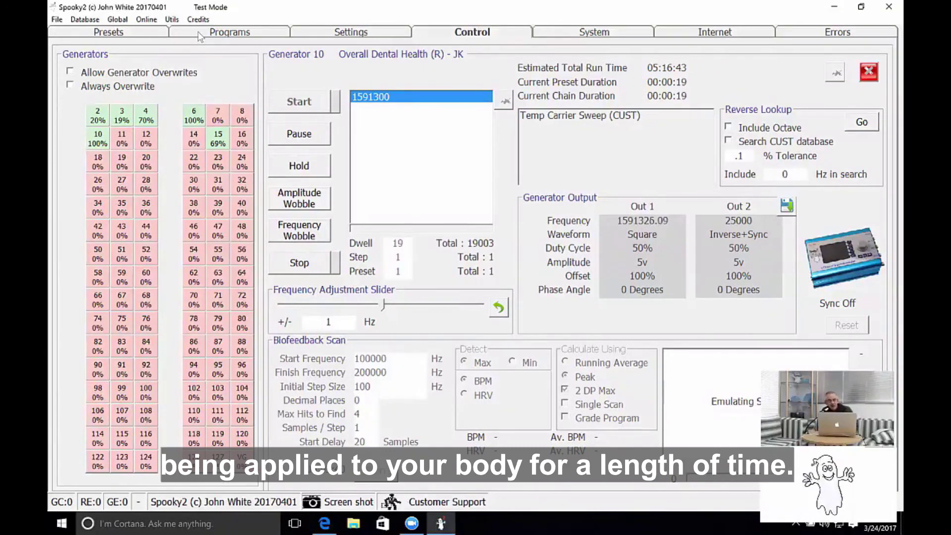
- Return to the program database search
{"action": "left_click", "coordinate": [201, 32]}
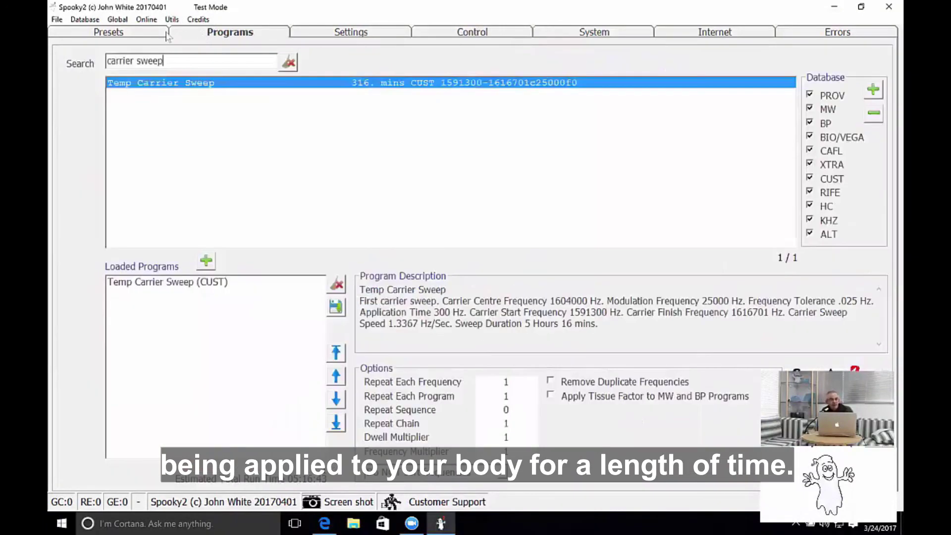